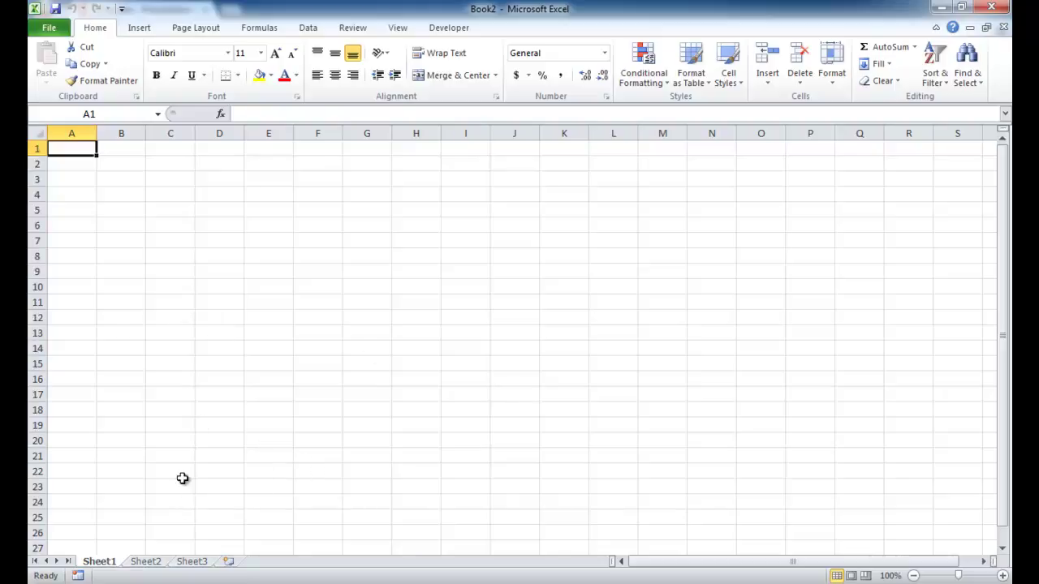
# Step: Insert a Billing Statement sheet from the Spreadsheet Solutions templates ahead of Sheet1
pyautogui.rightClick(115, 566)
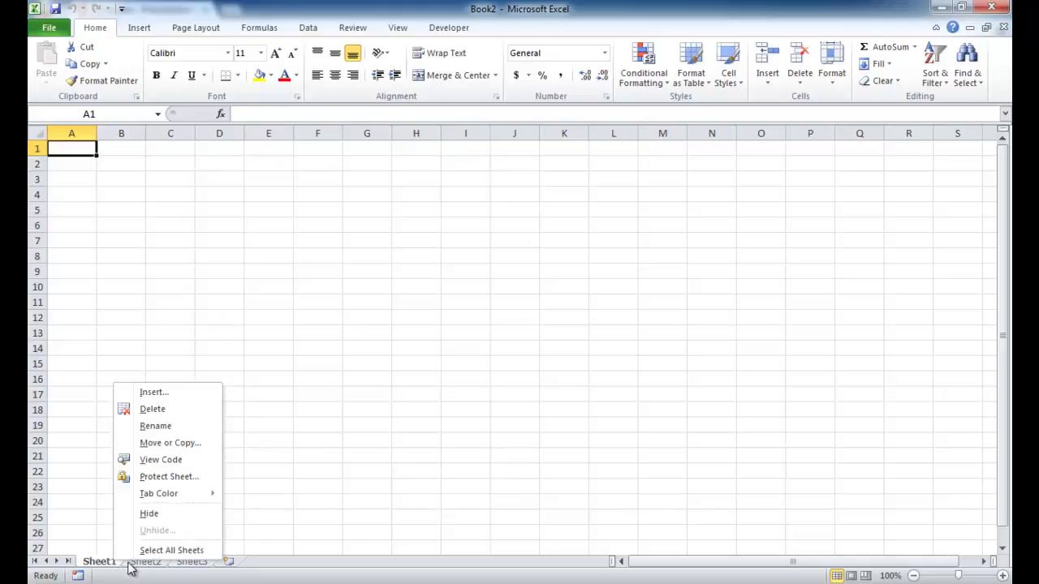
pyautogui.click(181, 394)
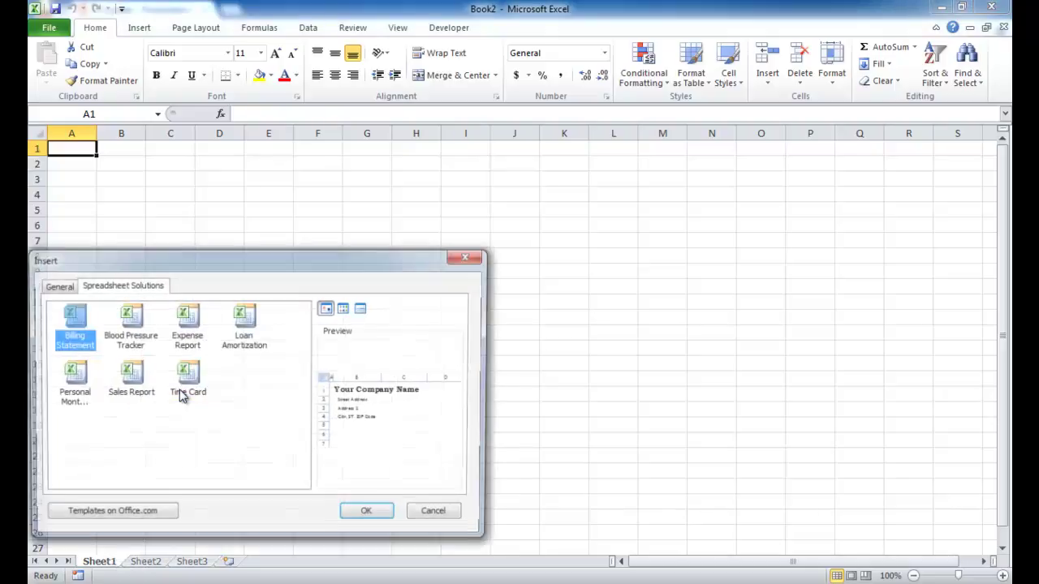
pyautogui.moveTo(202, 262); pyautogui.dragTo(361, 189)
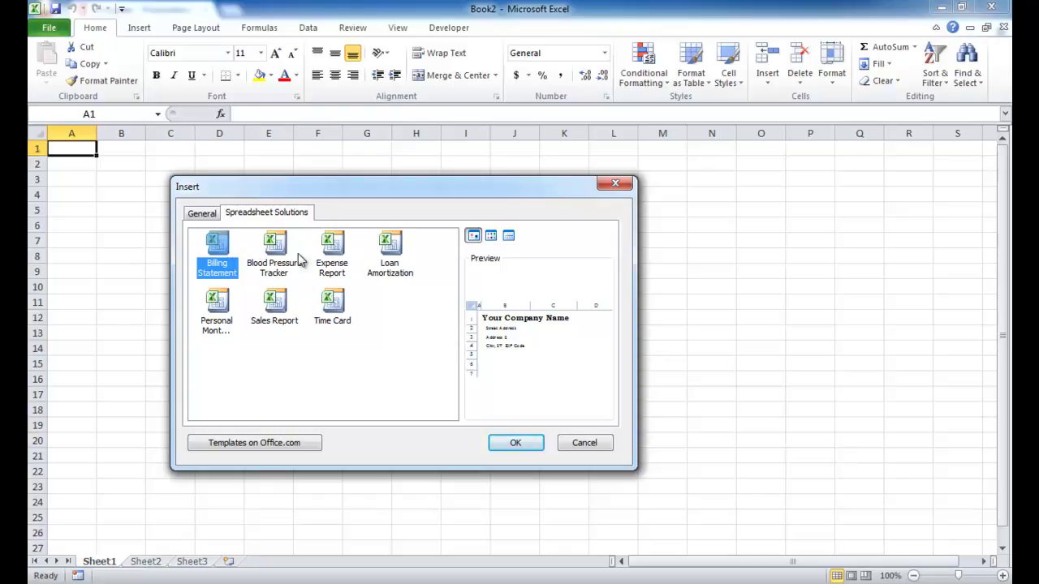
pyautogui.doubleClick(223, 243)
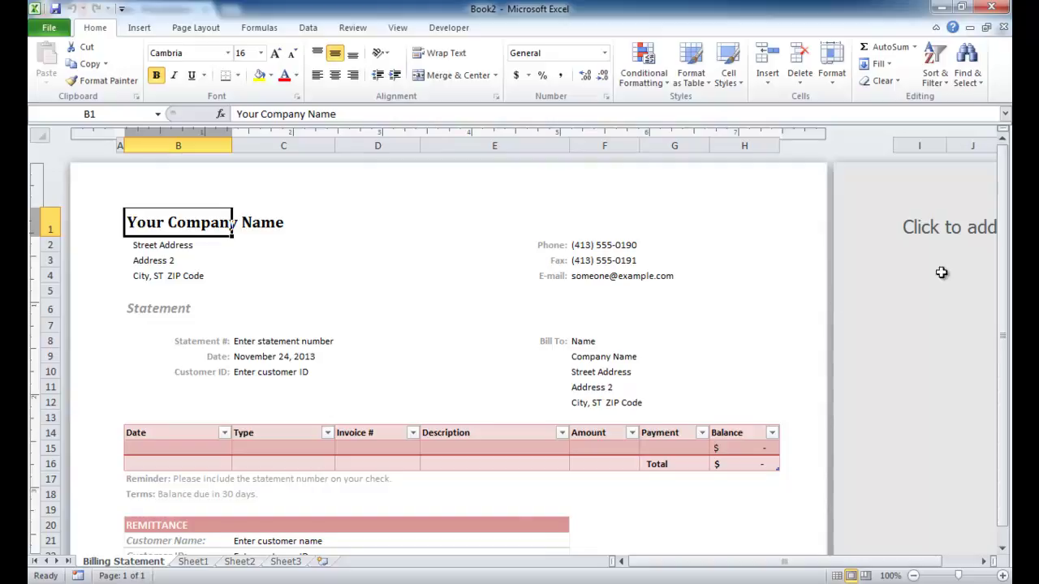
pyautogui.moveTo(1004, 261); pyautogui.dragTo(1004, 278)
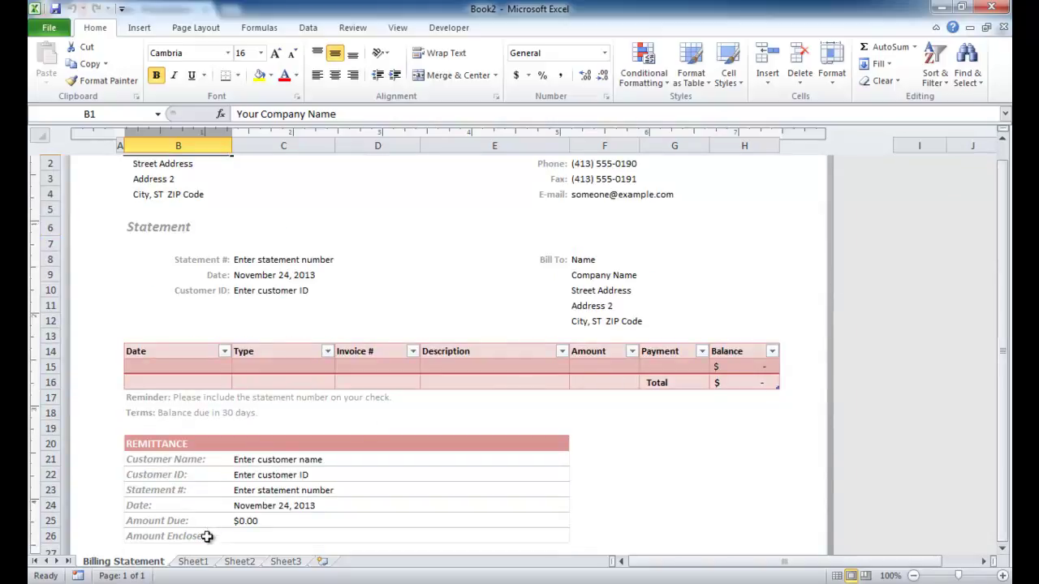
pyautogui.rightClick(185, 564)
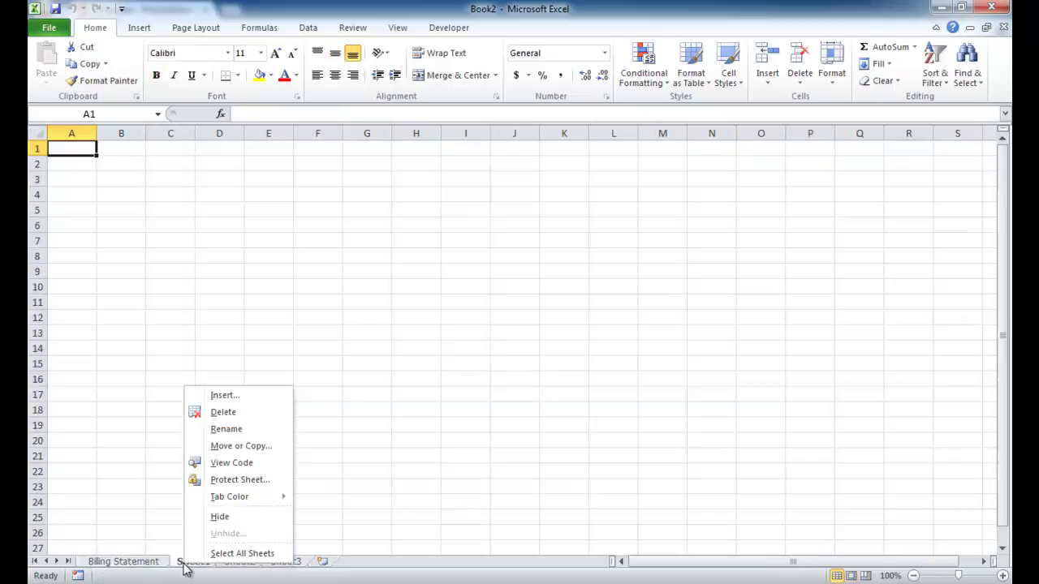
# Step: Insert a Loan Amortization Schedule sheet from Spreadsheet Solutions before Sheet1
pyautogui.click(223, 396)
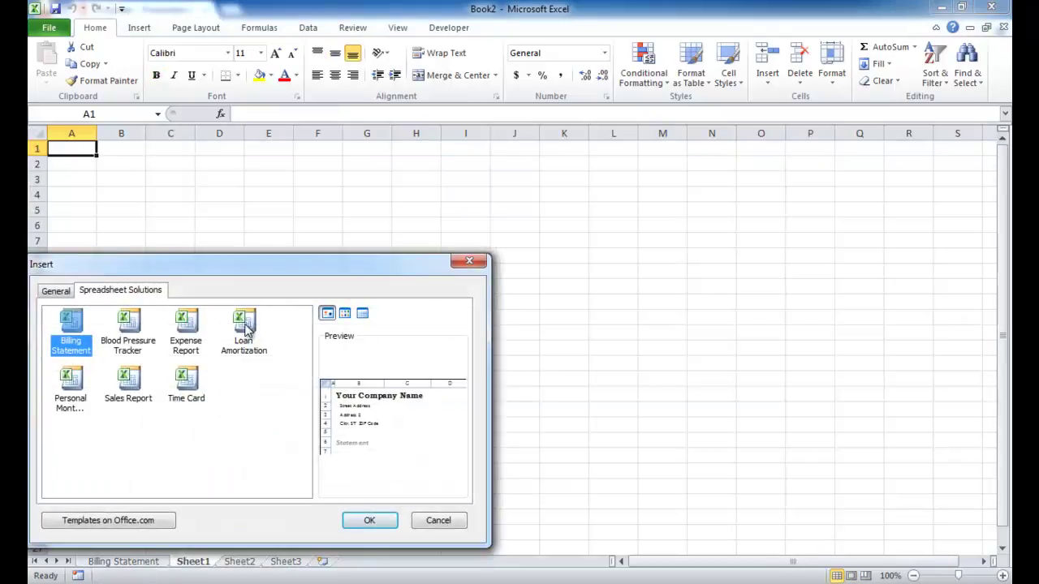
pyautogui.doubleClick(244, 328)
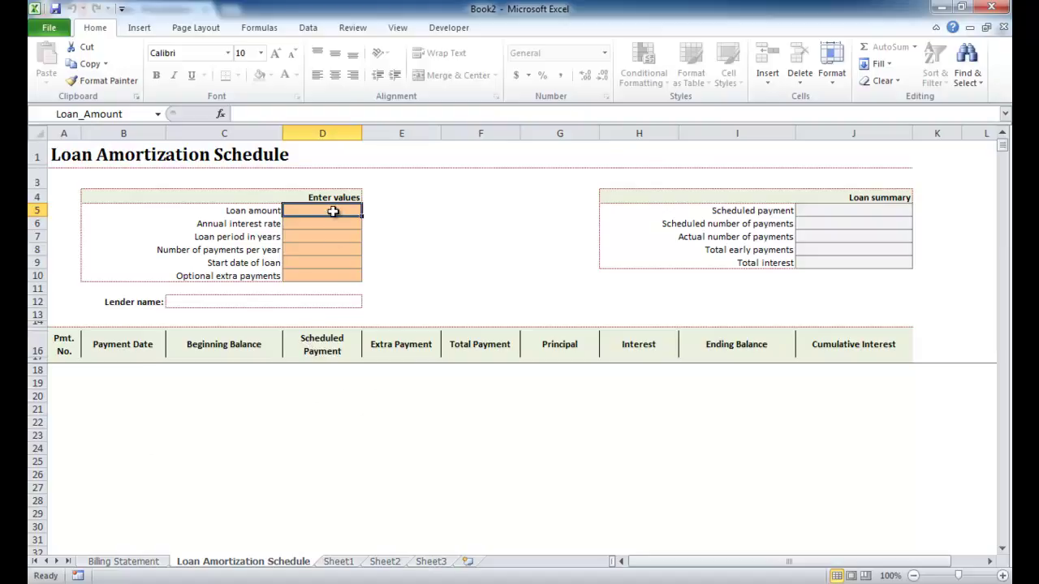
# Step: Enter loan values in D5:D9: $30,000, 3%, 30 years, 12 payments yearly, start 1/1/2014
pyautogui.write('30000')
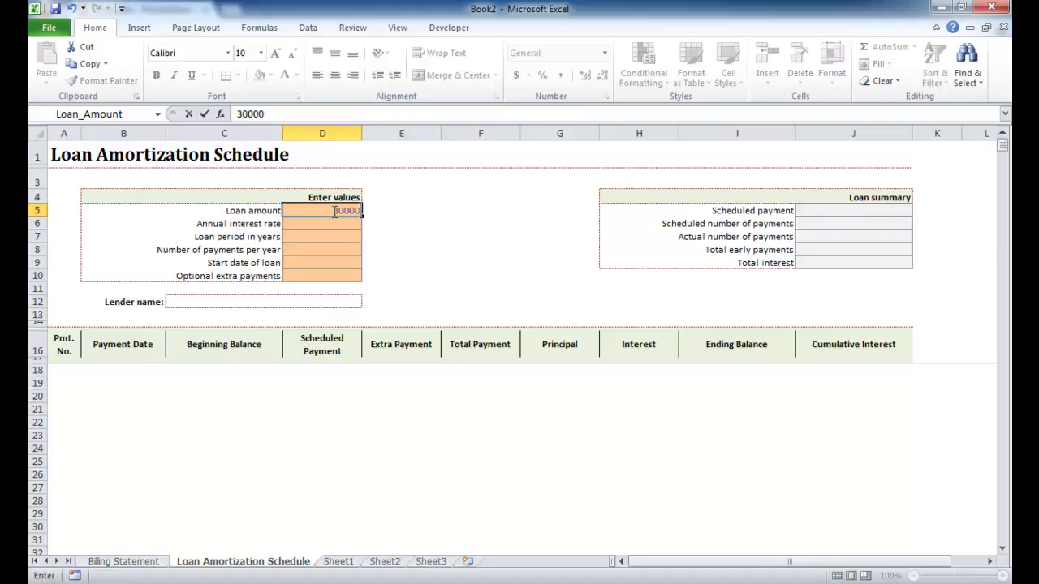
pyautogui.click(332, 224)
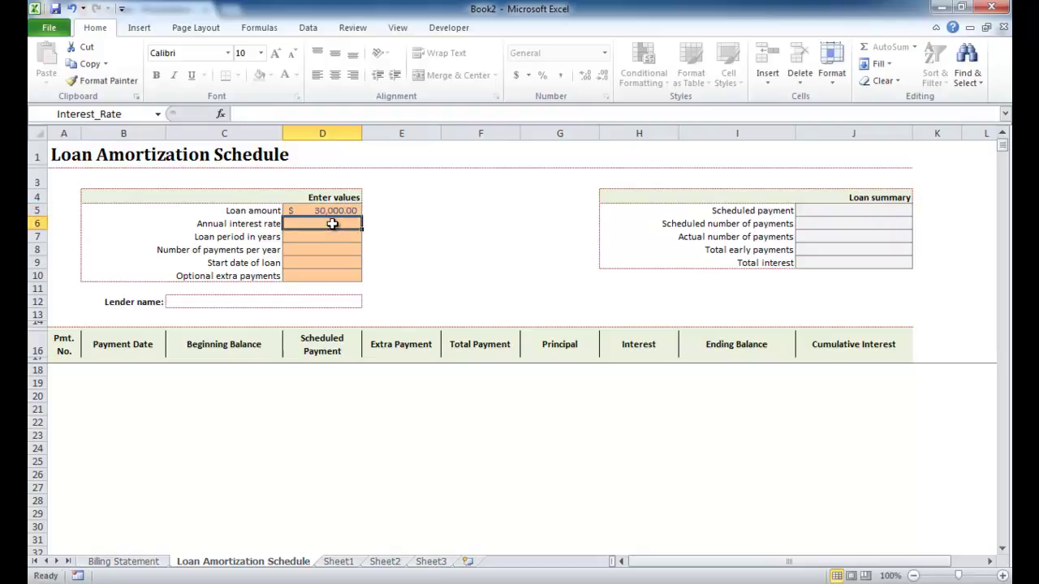
pyautogui.write('3%')
pyautogui.click(324, 237)
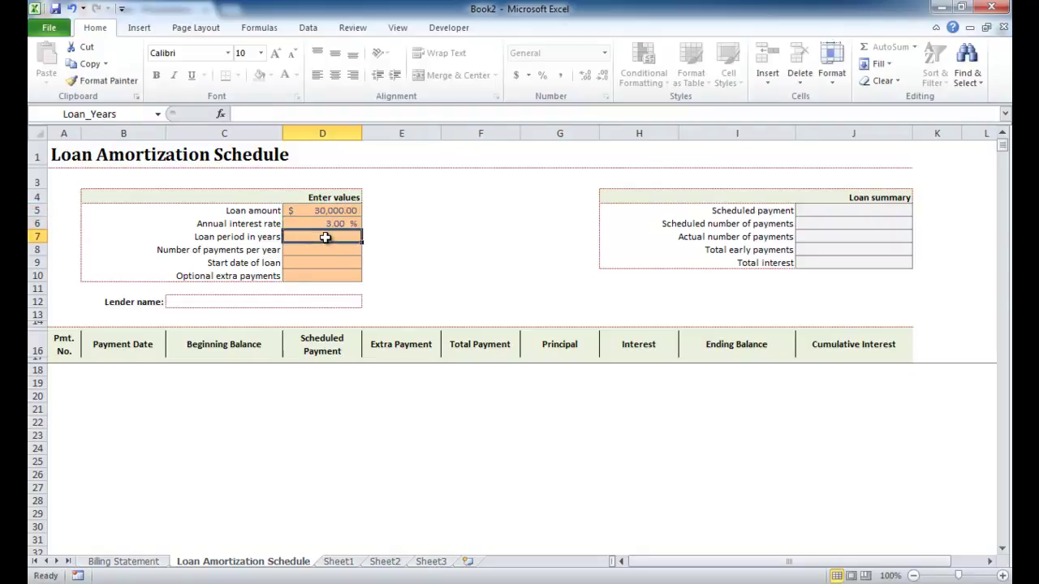
pyautogui.write('30')
pyautogui.click(320, 249)
pyautogui.write('12')
pyautogui.click(313, 262)
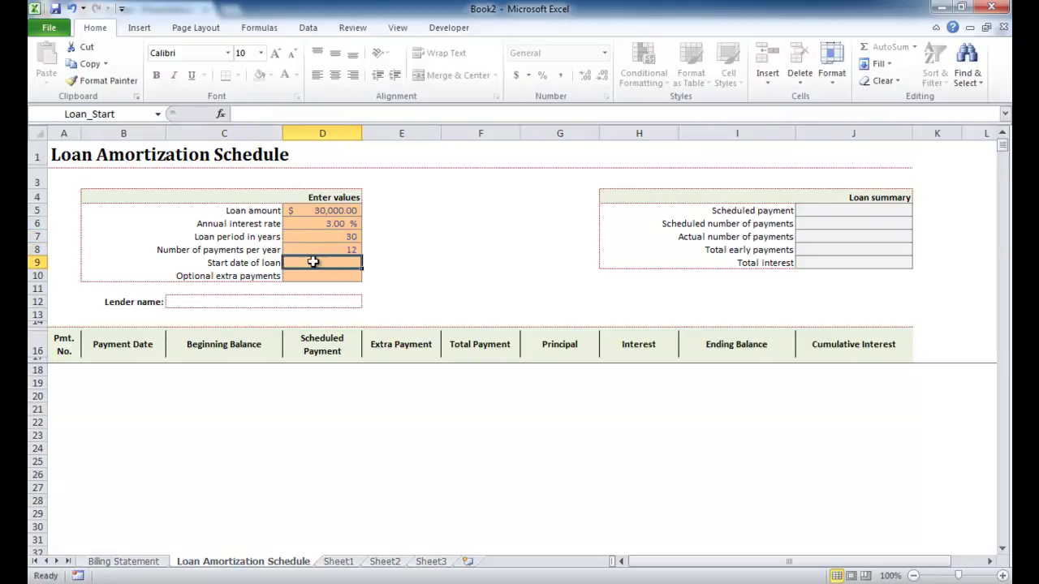
pyautogui.write('1/1/2014')
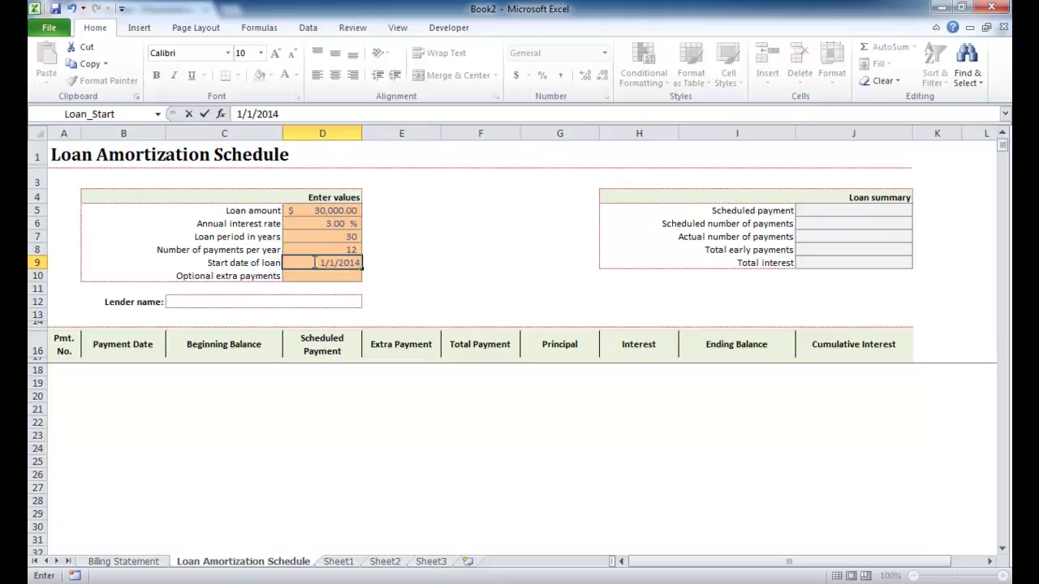
pyautogui.press('Return')
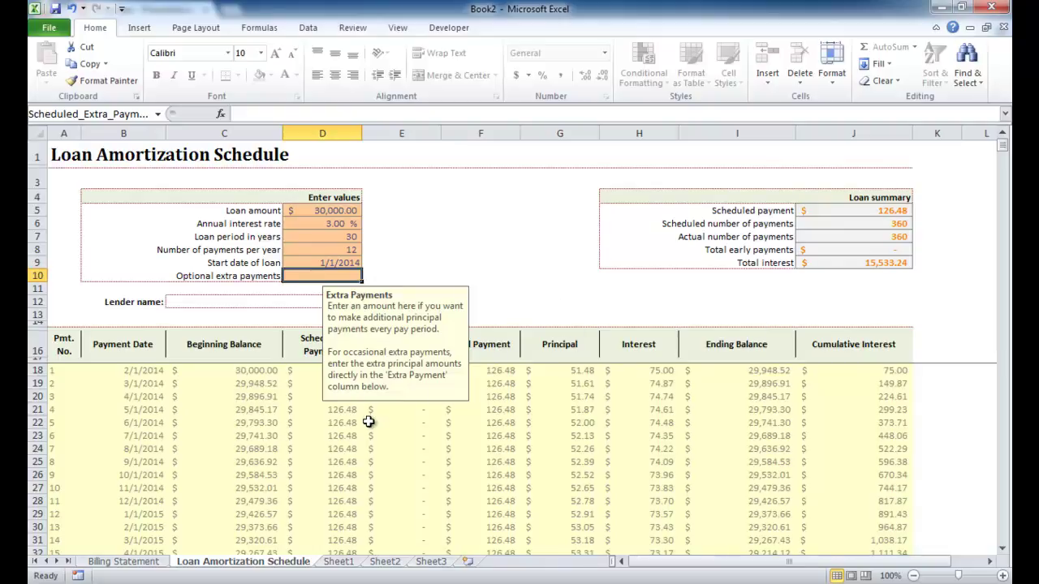
# Step: Open the Templates on Office.com page from the loan schedule tab's Insert dialog
pyautogui.rightClick(296, 568)
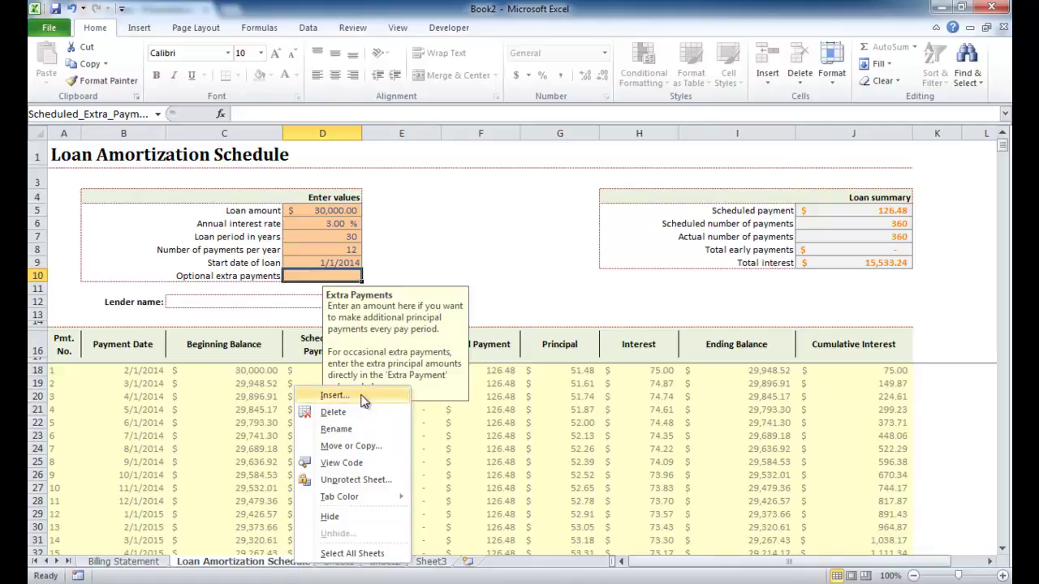
pyautogui.click(334, 395)
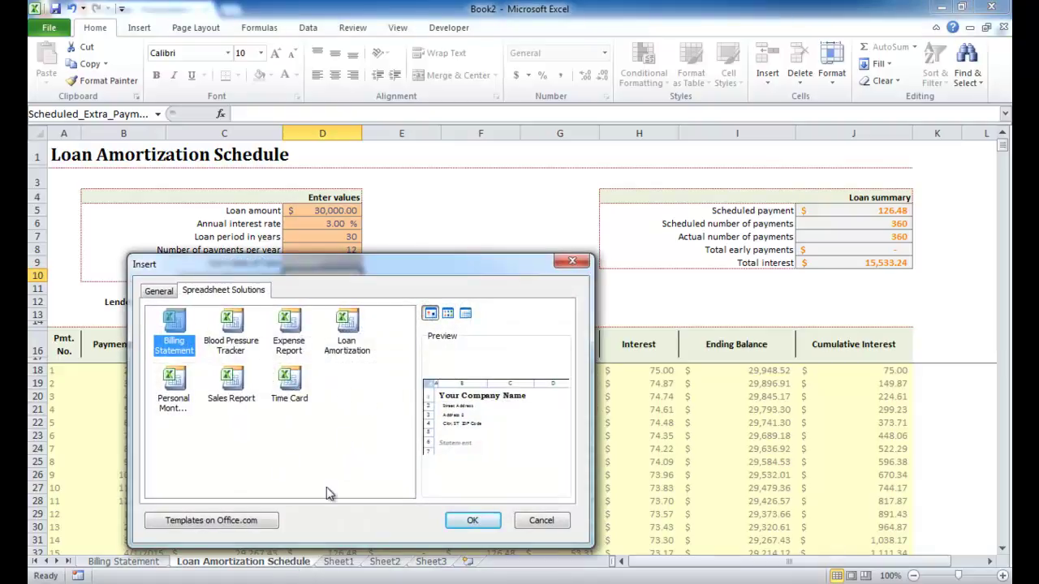
pyautogui.click(230, 524)
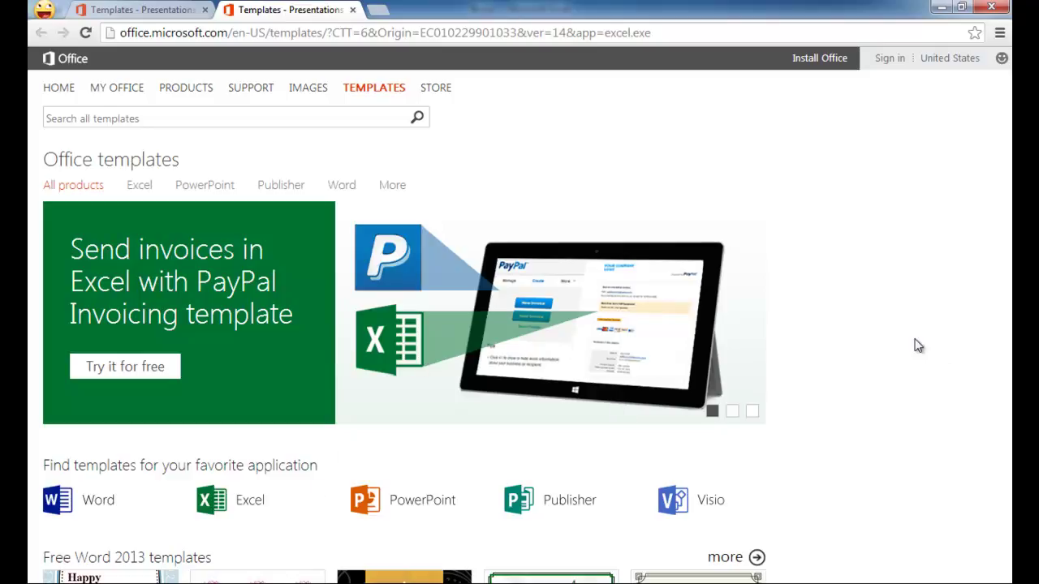
# Step: Scroll the Office.com templates page down to the free Word 2013 and PowerPoint 2013 templates
pyautogui.scroll(-1, 915, 346)
pyautogui.scroll(-3, 915, 346)
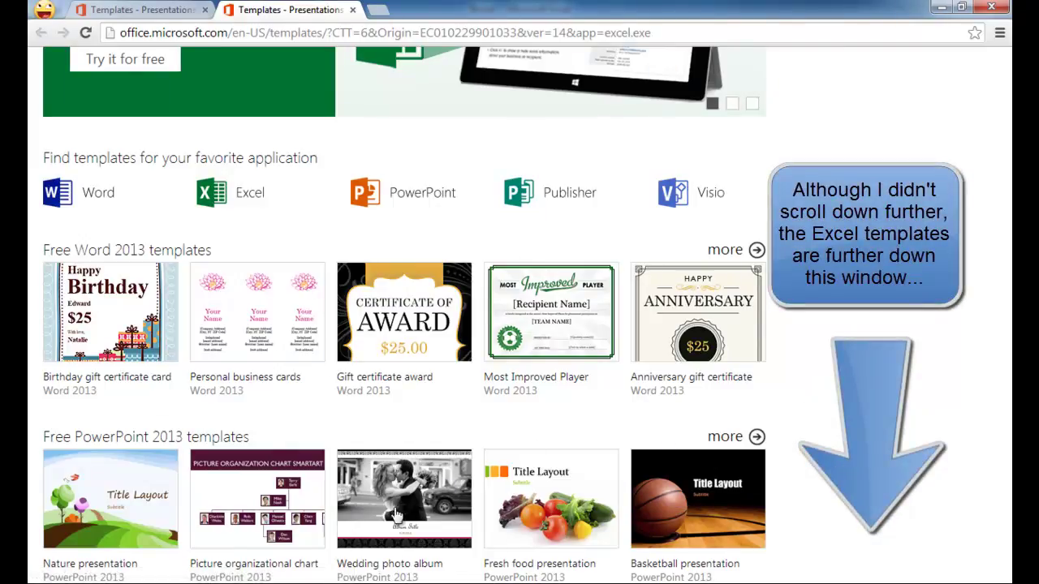
# Step: Switch back to Book2 and show the File > New Available Templates page
pyautogui.moveTo(190, 583)
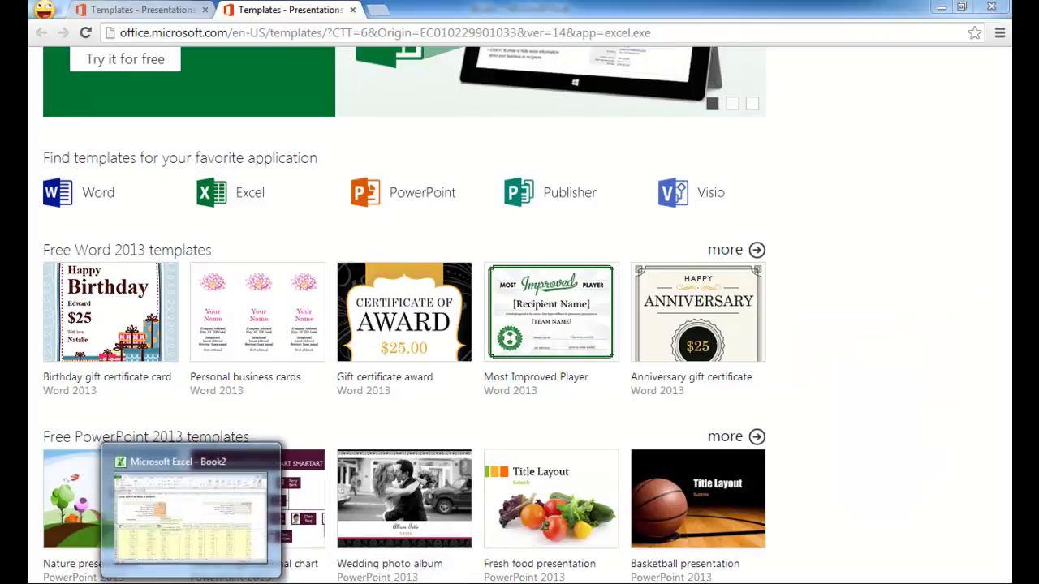
pyautogui.click(191, 511)
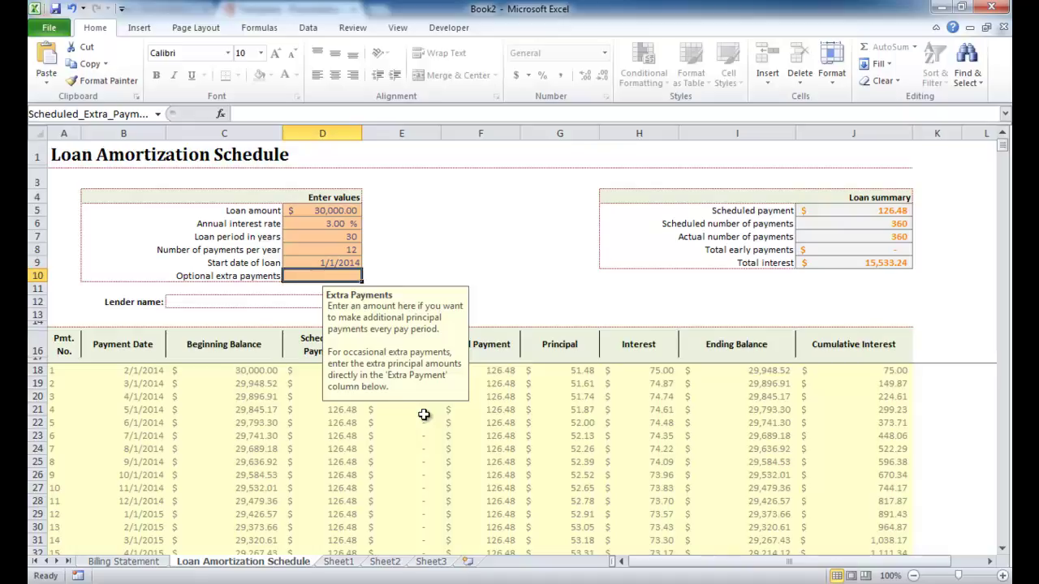
pyautogui.click(45, 28)
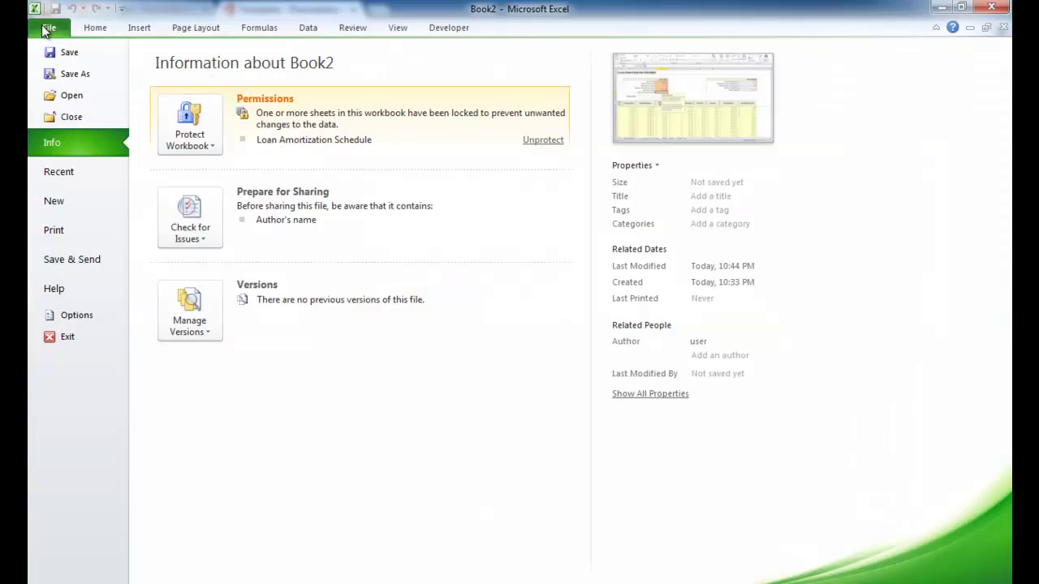
pyautogui.click(71, 209)
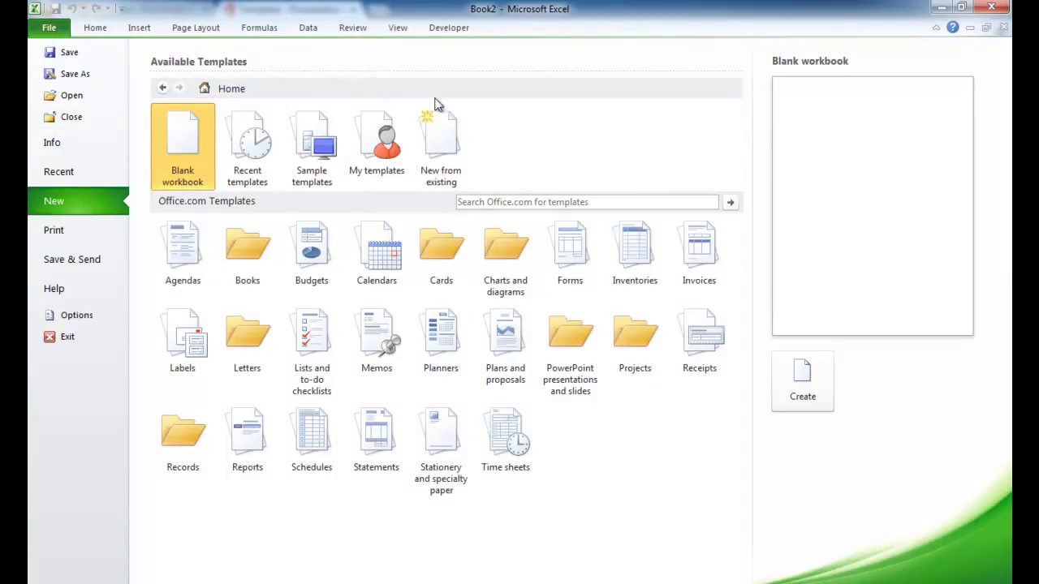
pyautogui.click(323, 148)
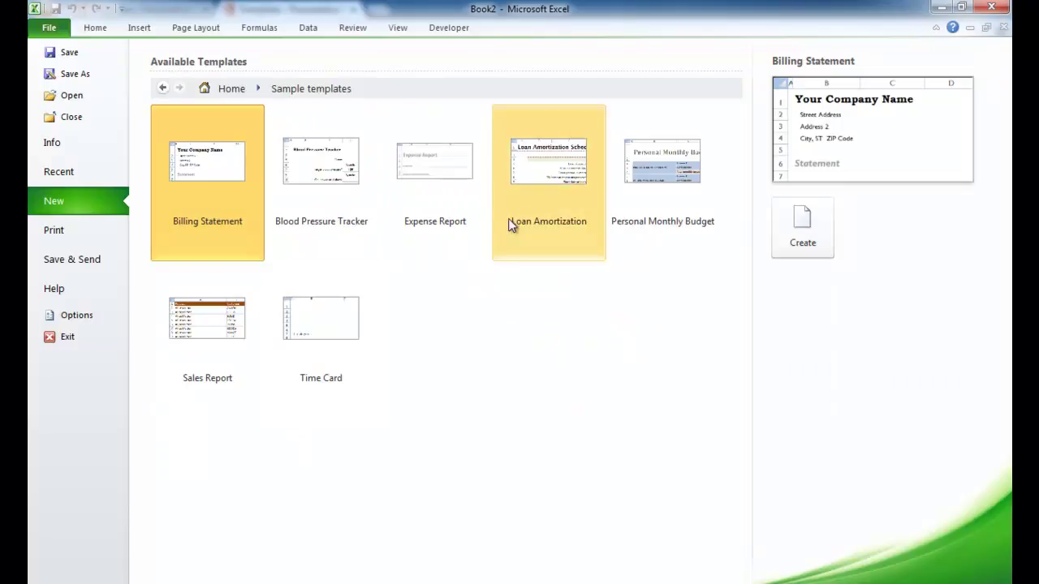
pyautogui.click(230, 90)
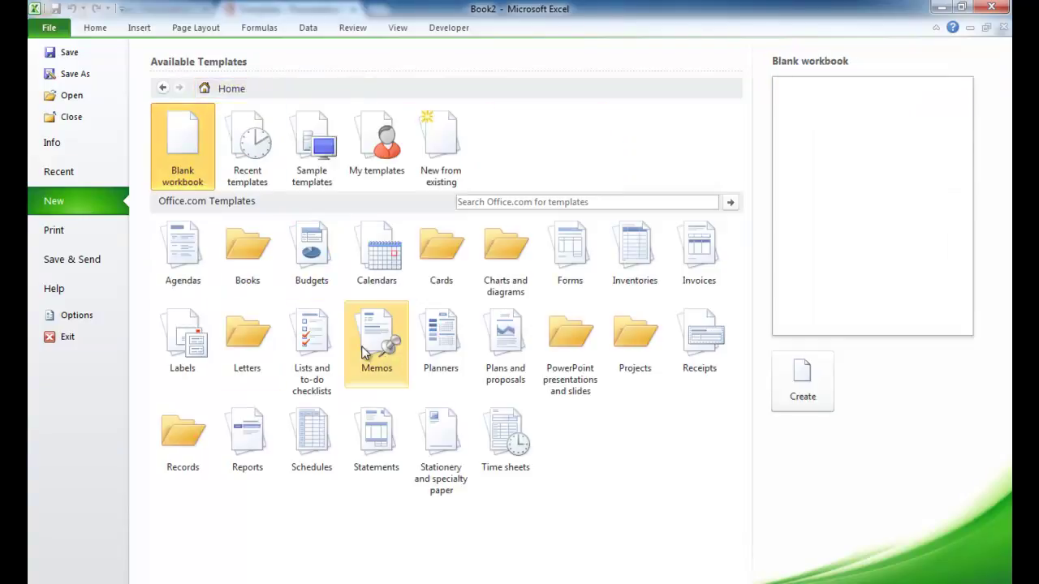
pyautogui.click(313, 254)
pyautogui.click(305, 175)
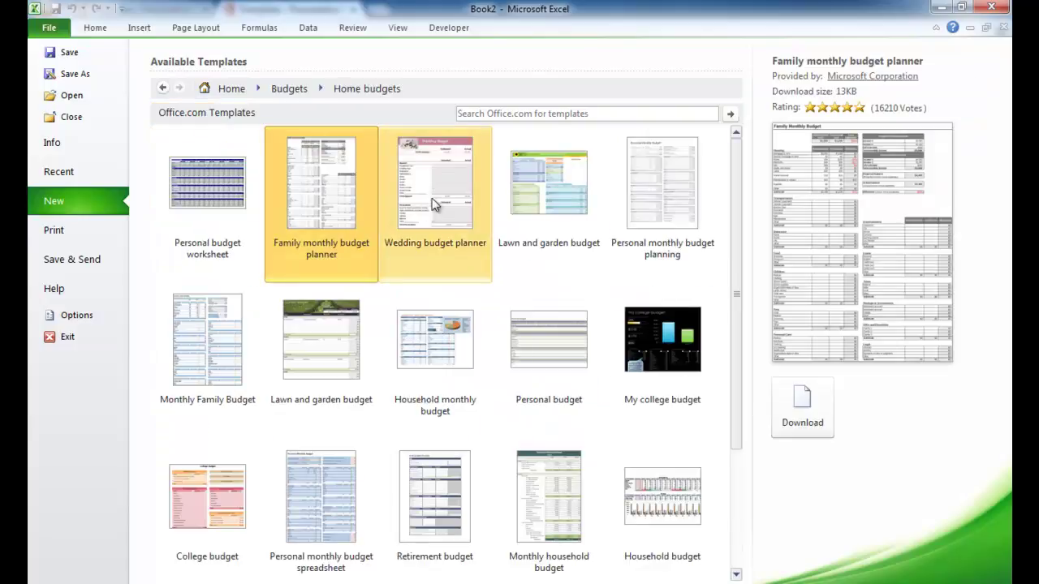
pyautogui.click(436, 201)
pyautogui.click(560, 200)
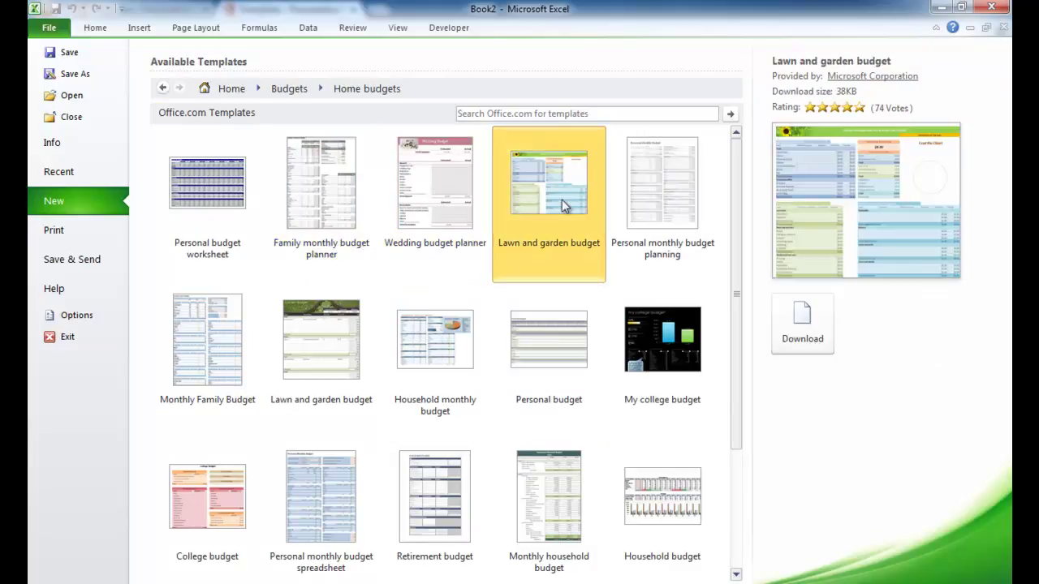
pyautogui.click(556, 348)
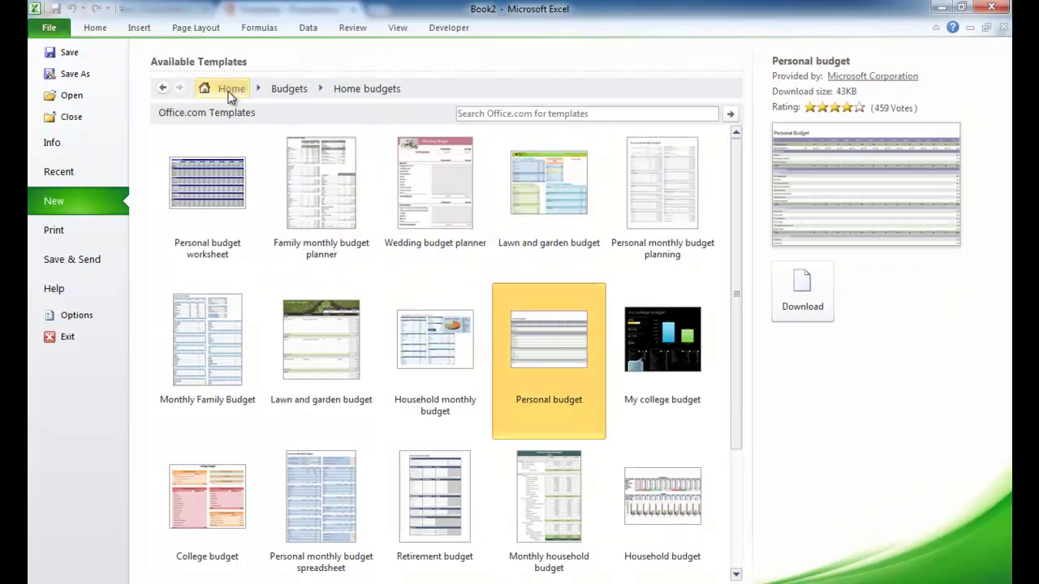
pyautogui.click(218, 88)
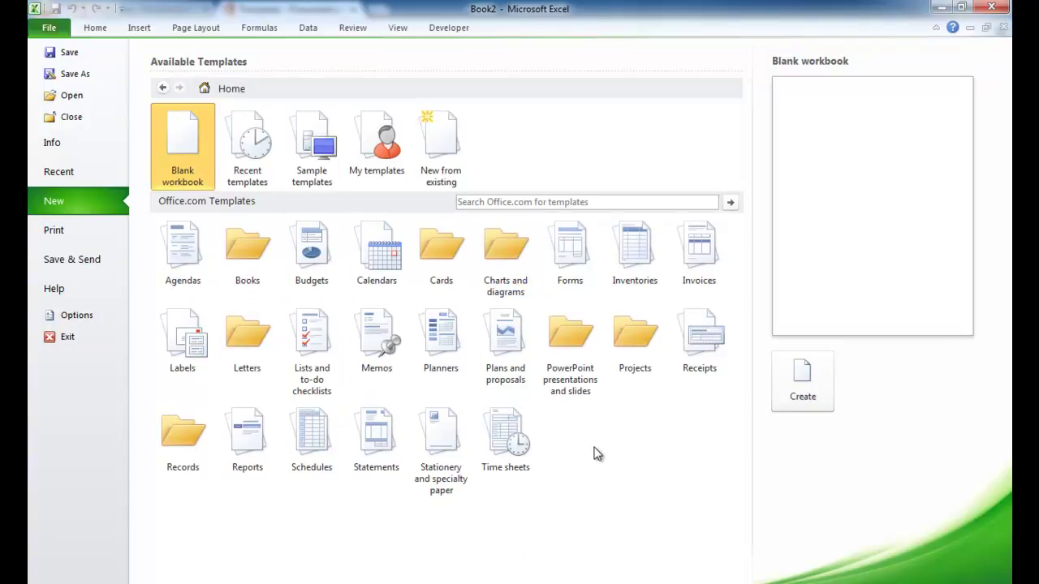
pyautogui.click(367, 333)
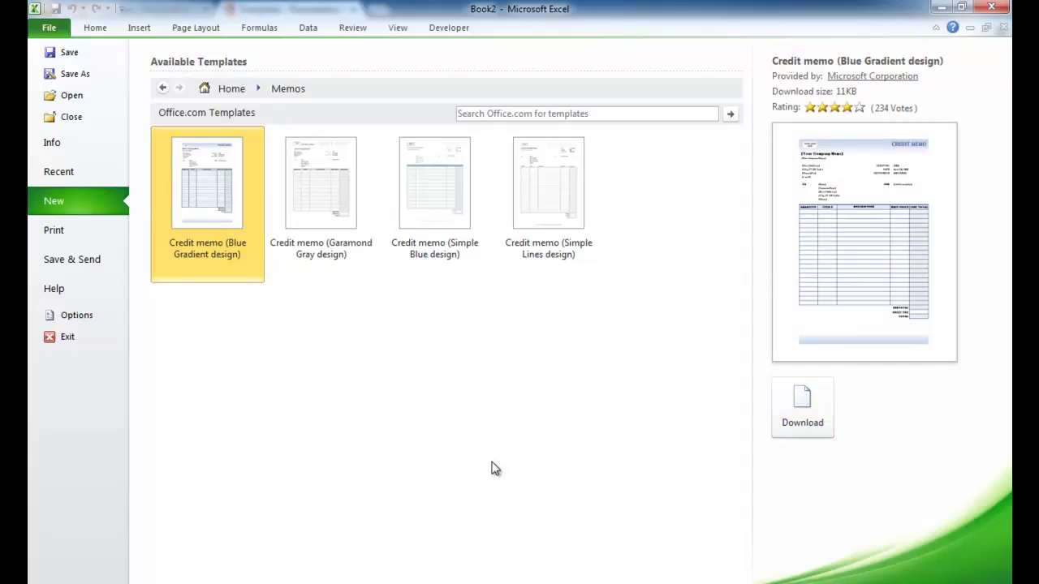
pyautogui.click(231, 89)
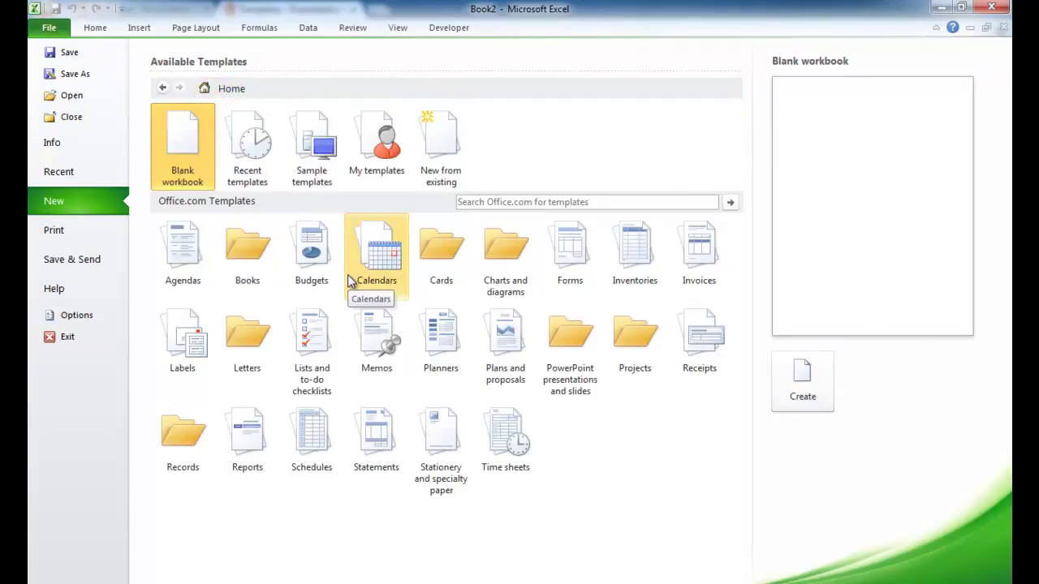